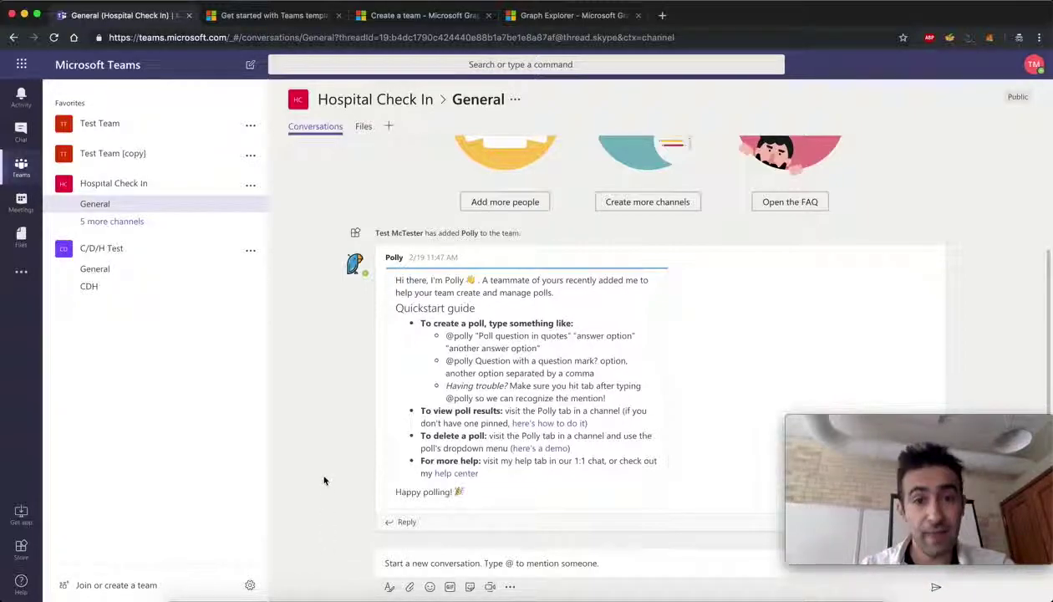
- Start creating a new team from an existing one, choosing Hospital Check In as the template
{"action": "left_click", "coordinate": [142, 585]}
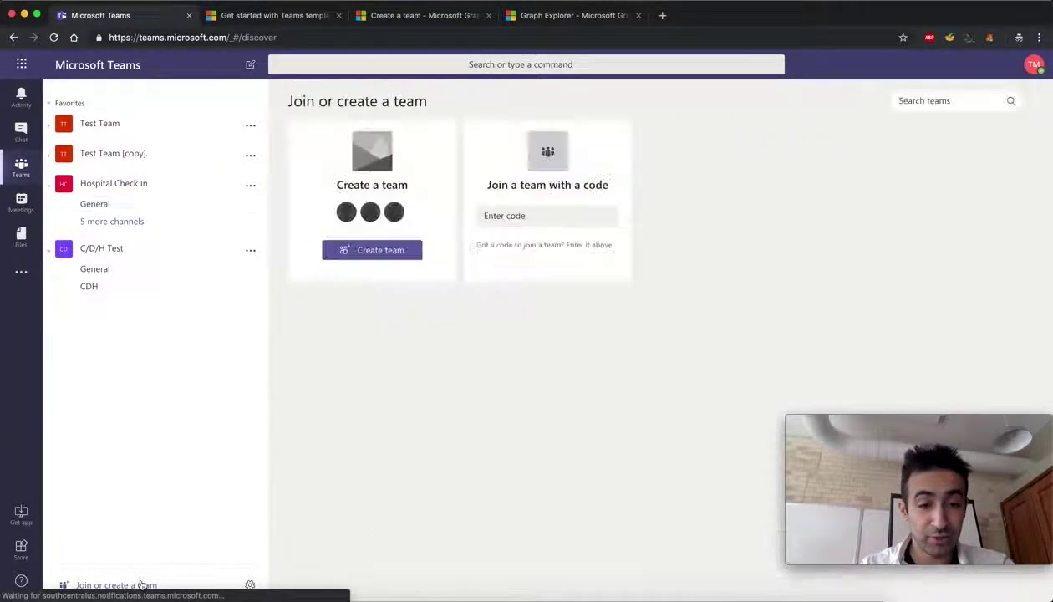
{"action": "left_click", "coordinate": [371, 249]}
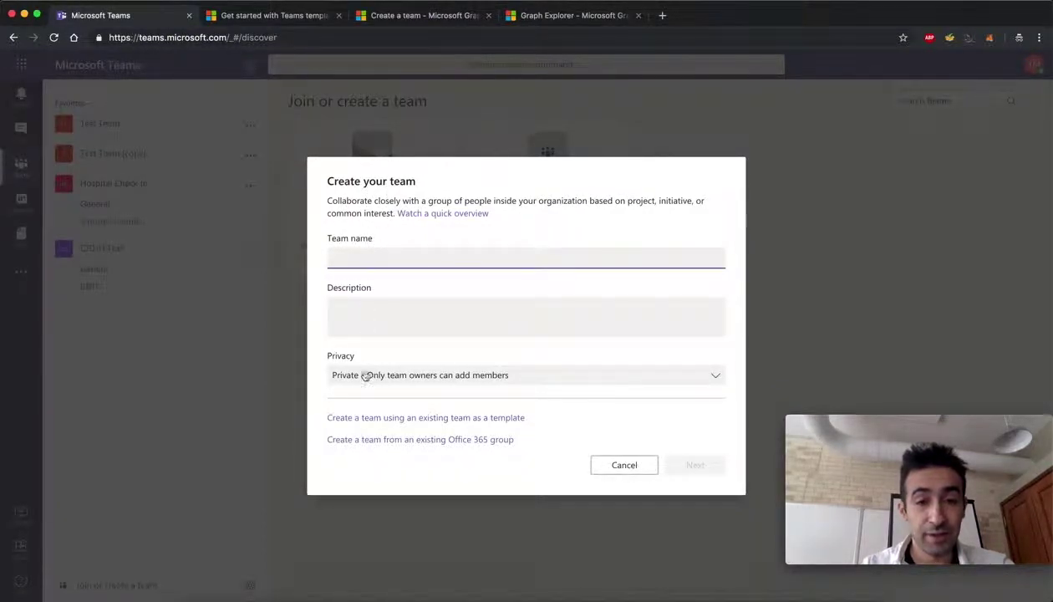
{"action": "left_click", "coordinate": [395, 424]}
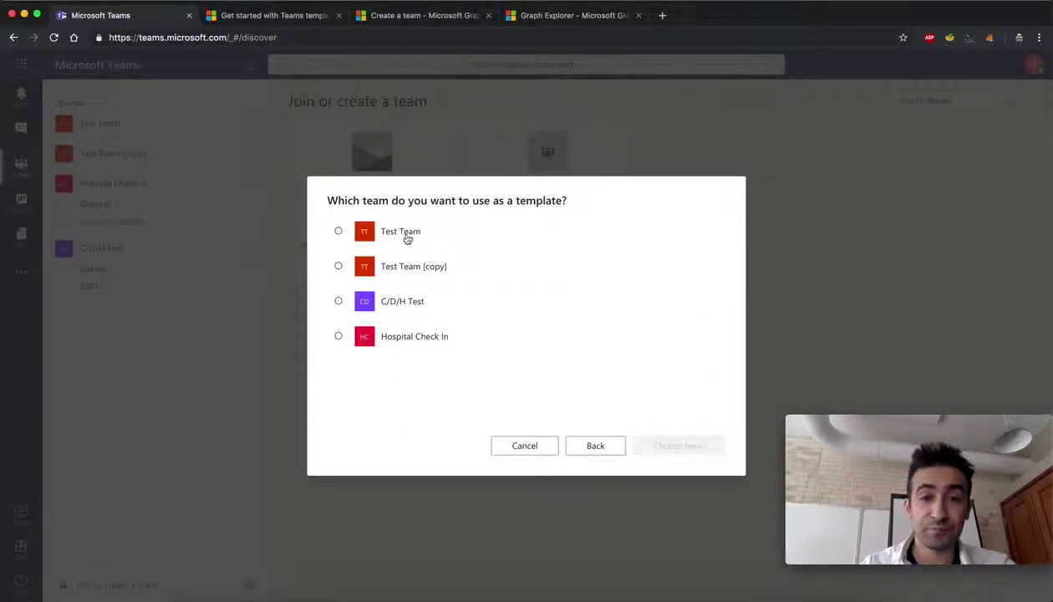
{"action": "left_click", "coordinate": [382, 343]}
{"action": "left_click", "coordinate": [659, 443]}
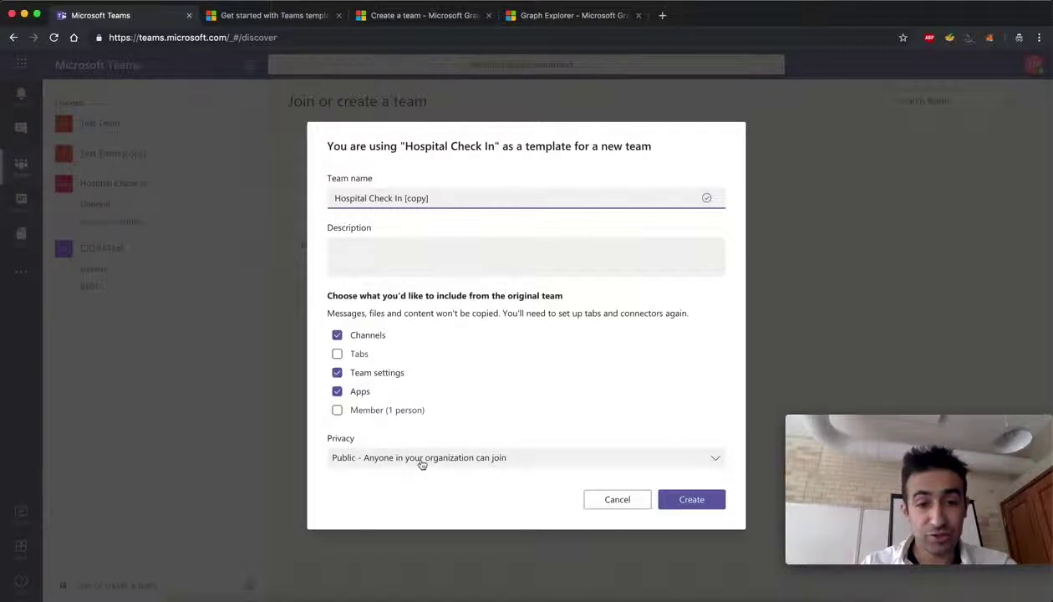
- Name the team New Team, create it with the preselected channels, team settings and apps, and skip adding members
{"action": "left_click_drag", "start_coordinate": [442, 197], "coordinate": [319, 200]}
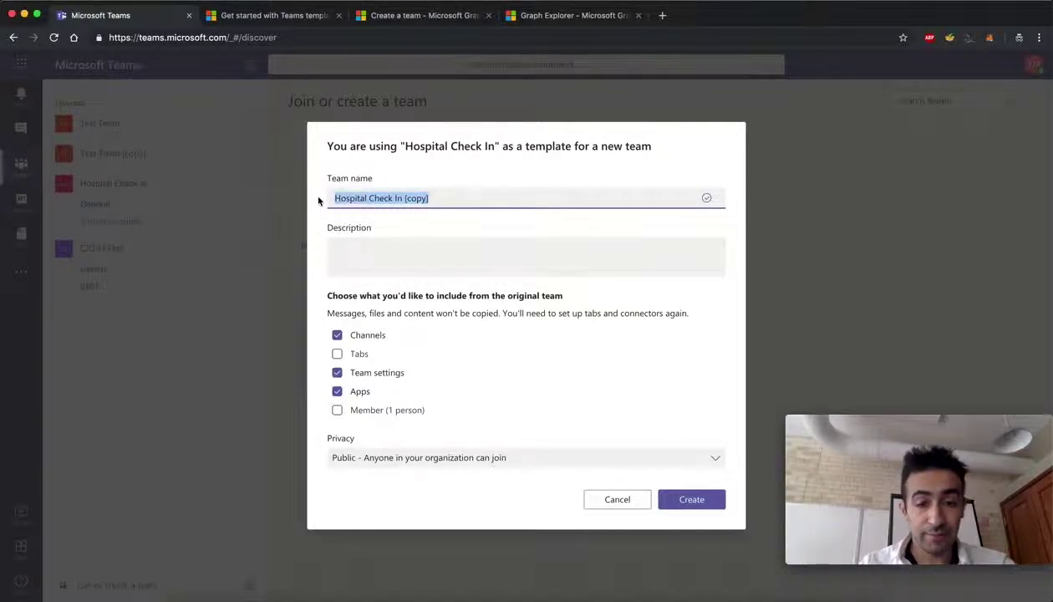
{"action": "type", "text": "New Team"}
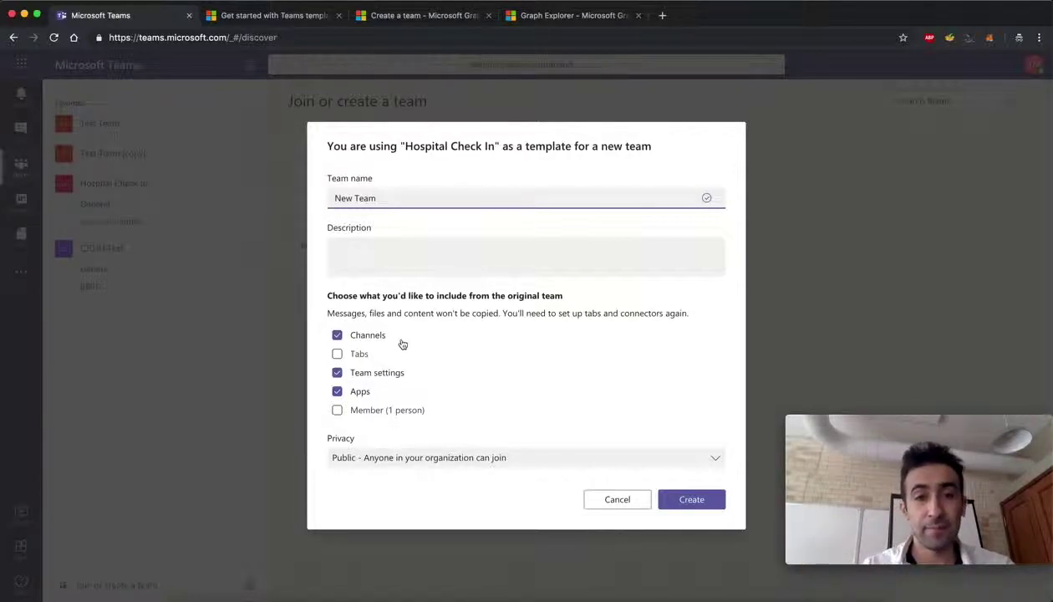
{"action": "left_click", "coordinate": [698, 509]}
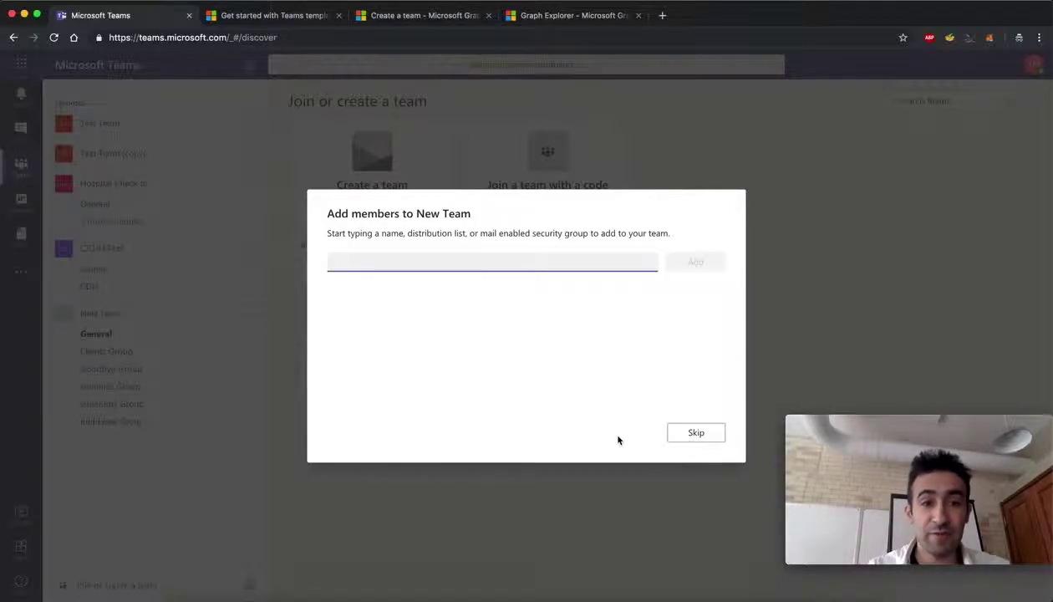
{"action": "left_click", "coordinate": [692, 438]}
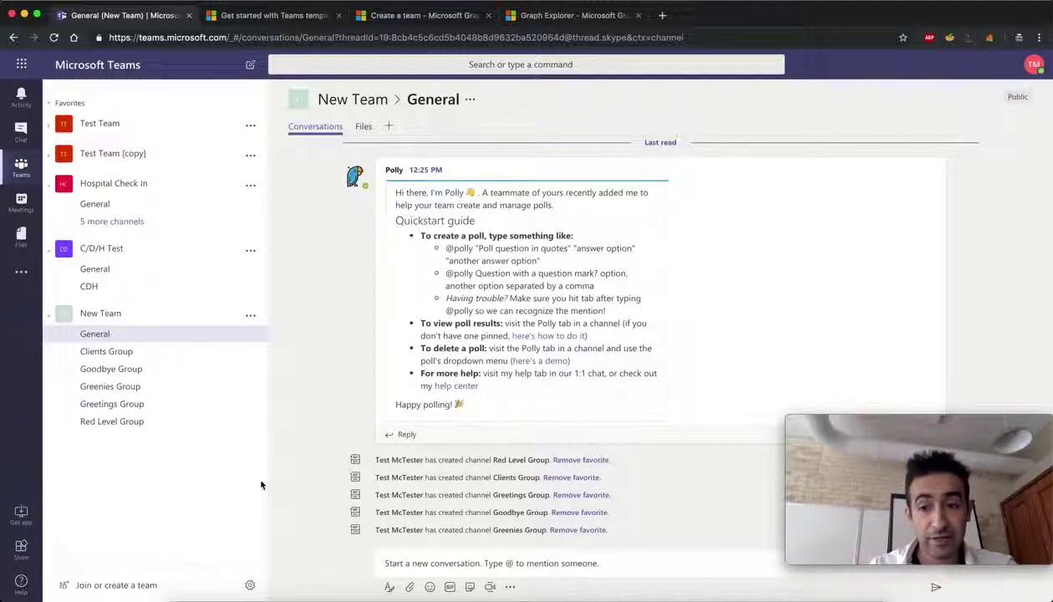
- Review the Microsoft Graph Create team documentation, from permissions and the HTTP request to the example request with channels and tabs
{"action": "left_click", "coordinate": [412, 15]}
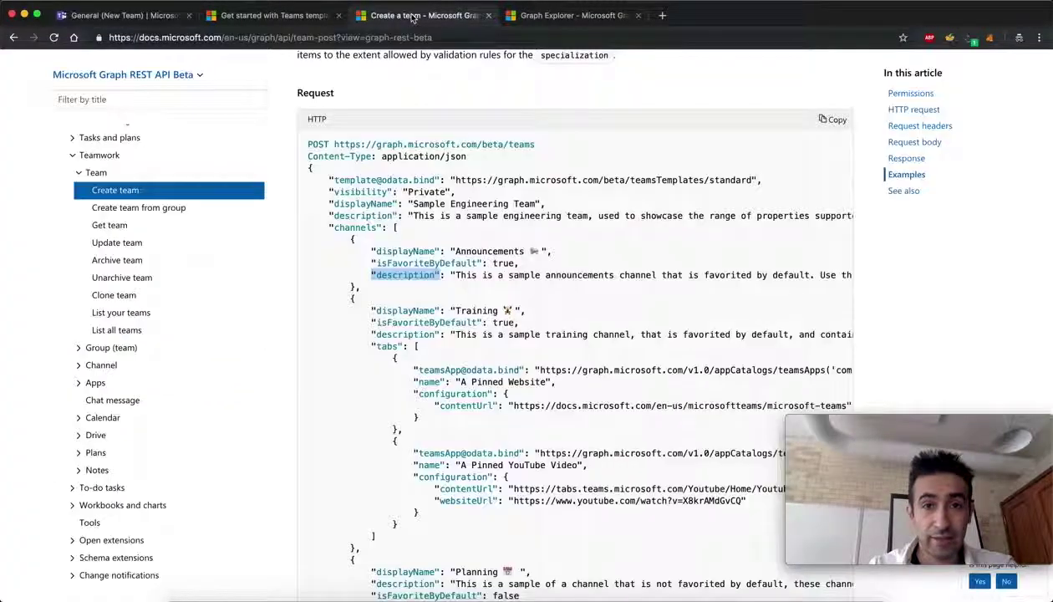
{"action": "scroll", "coordinate": [353, 224], "scroll_direction": "up", "scroll_amount": 20}
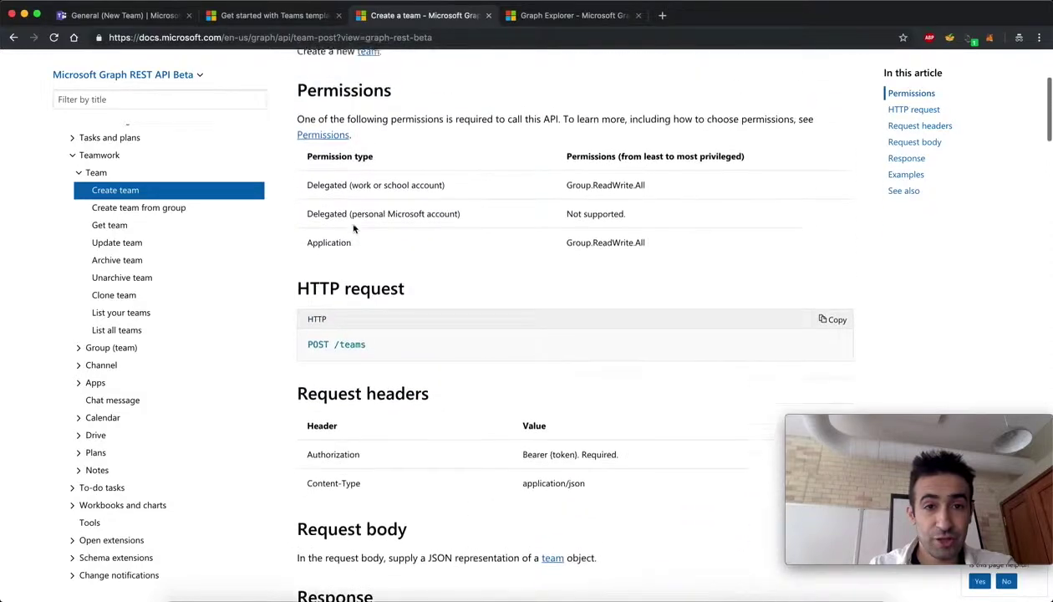
{"action": "scroll", "coordinate": [352, 224], "scroll_direction": "down", "scroll_amount": 1}
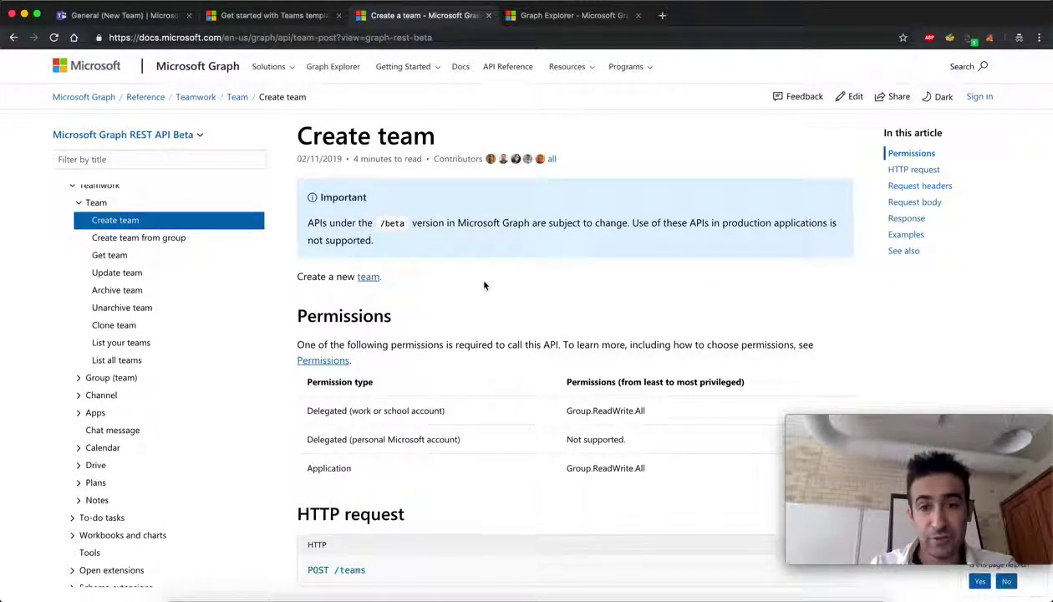
{"action": "scroll", "coordinate": [484, 286], "scroll_direction": "down", "scroll_amount": 5}
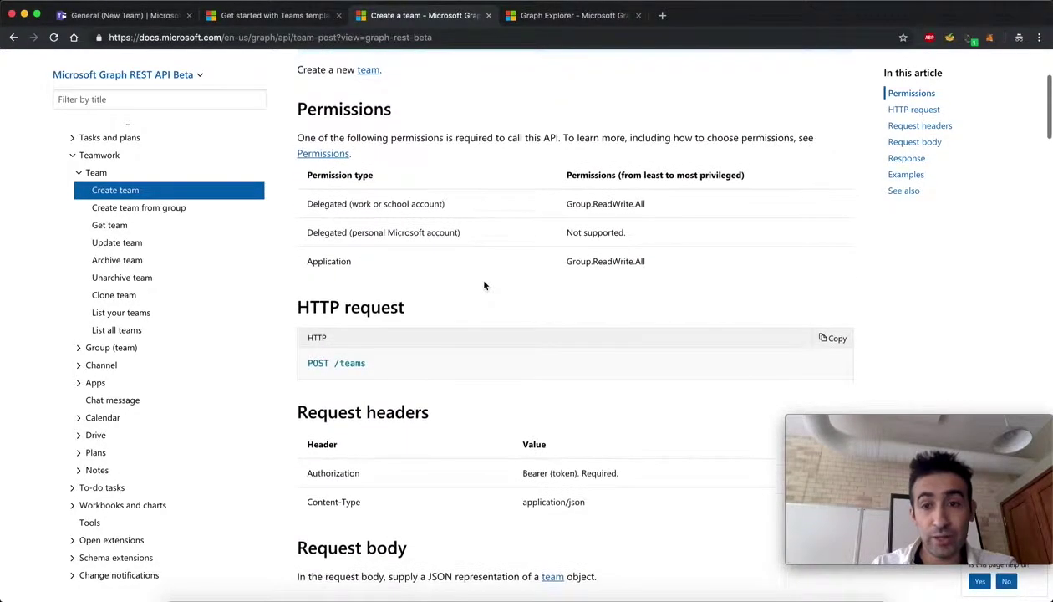
{"action": "scroll", "coordinate": [484, 286], "scroll_direction": "down", "scroll_amount": 1}
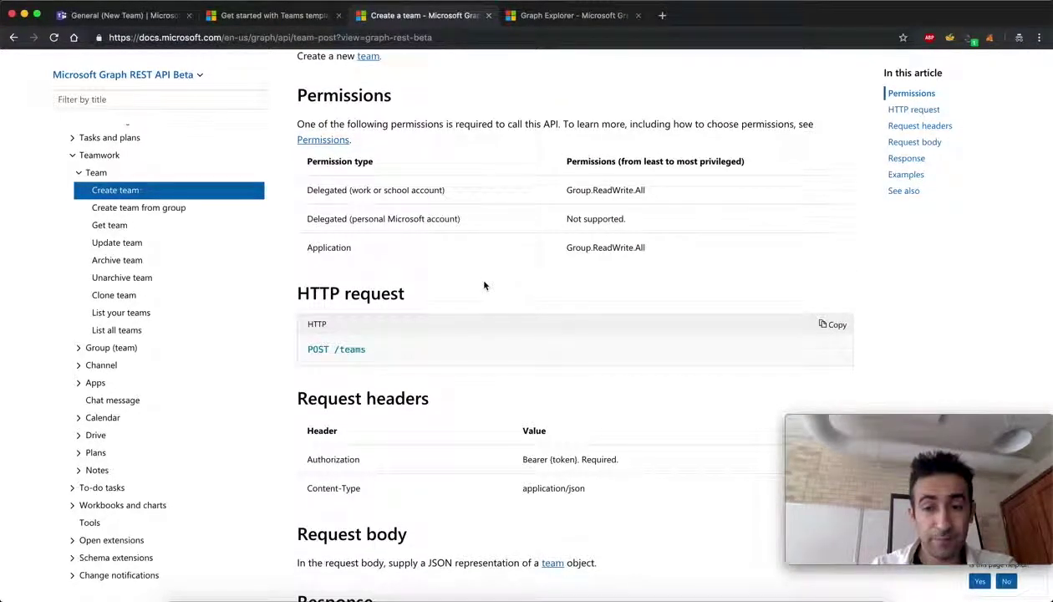
{"action": "scroll", "coordinate": [484, 286], "scroll_direction": "down", "scroll_amount": 10}
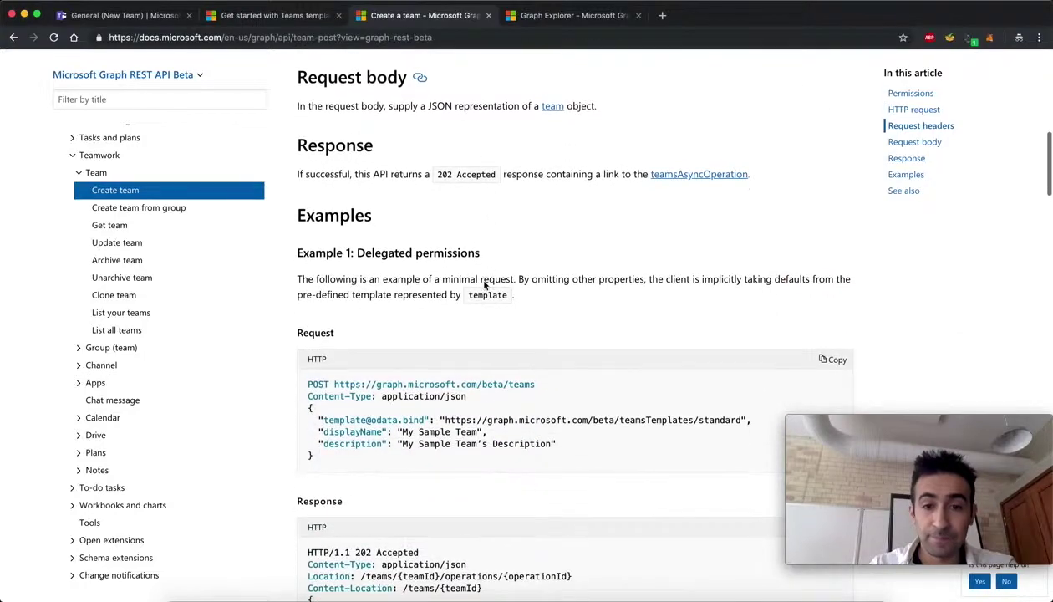
{"action": "scroll", "coordinate": [483, 286], "scroll_direction": "down", "scroll_amount": 5}
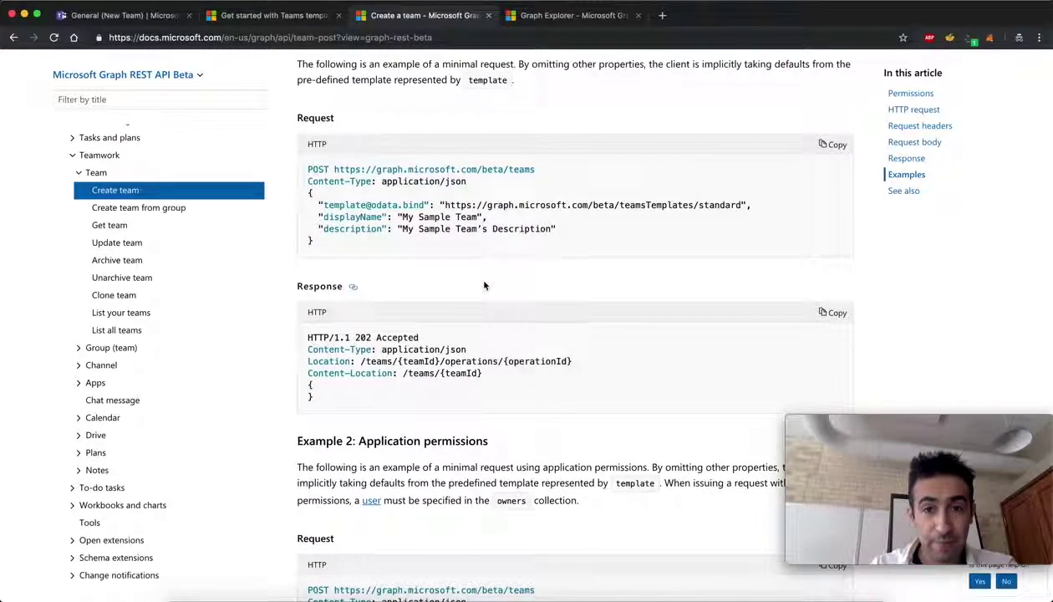
{"action": "scroll", "coordinate": [482, 286], "scroll_direction": "down", "scroll_amount": 6}
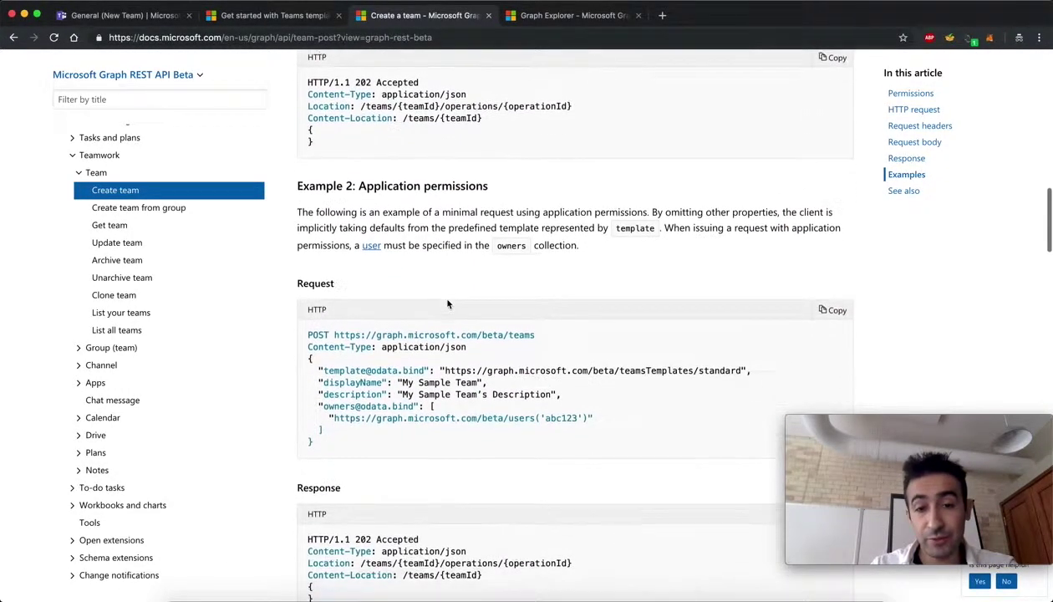
{"action": "scroll", "coordinate": [447, 304], "scroll_direction": "down", "scroll_amount": 8}
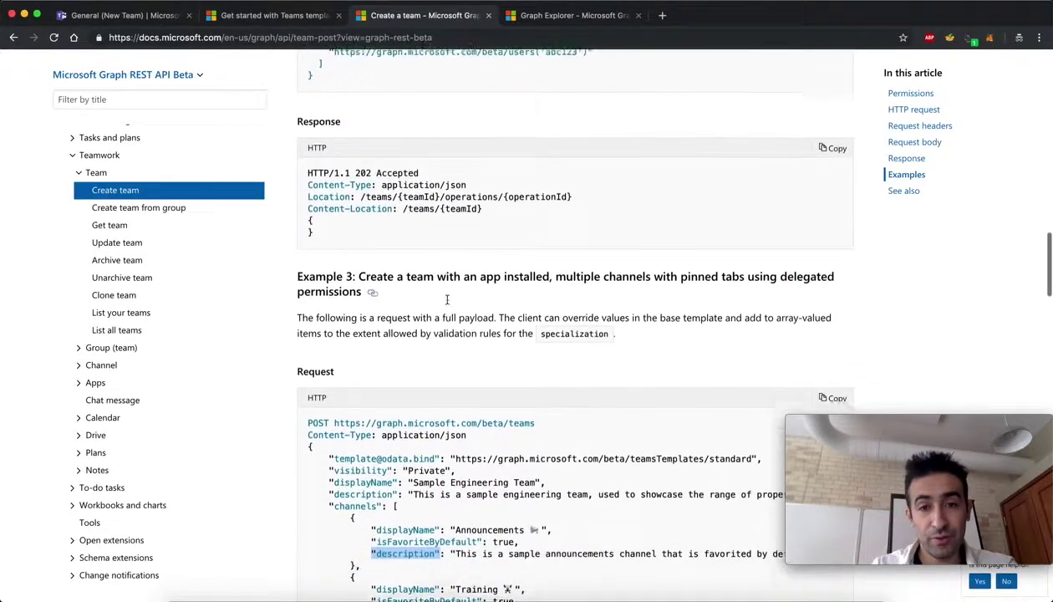
{"action": "scroll", "coordinate": [447, 299], "scroll_direction": "down", "scroll_amount": 6}
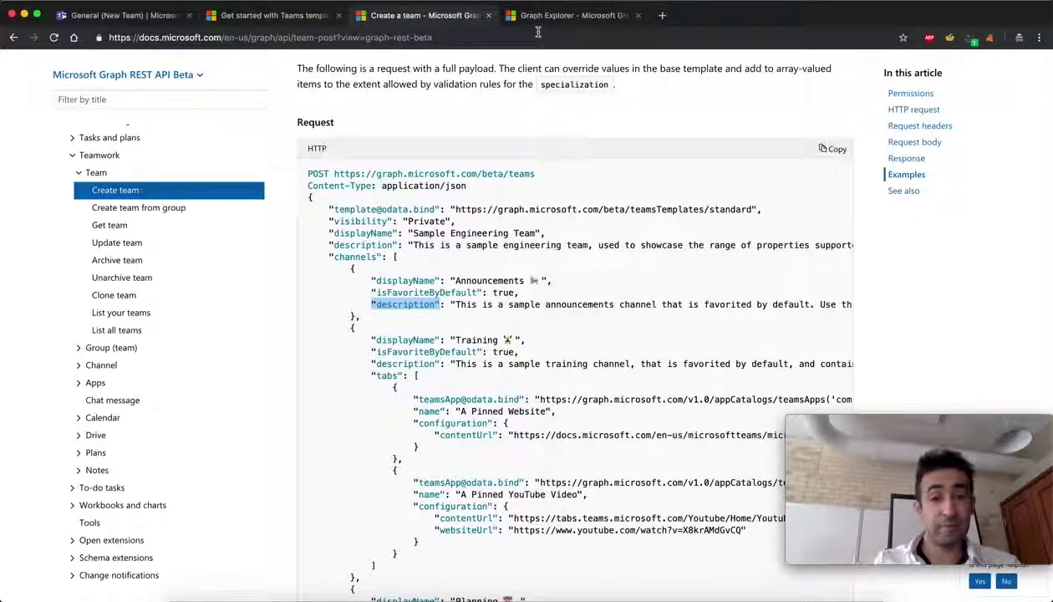
- Switch to Visual Studio Code and examine the template binding and its standard base template in teams_template.json
{"action": "left_click", "coordinate": [547, 17]}
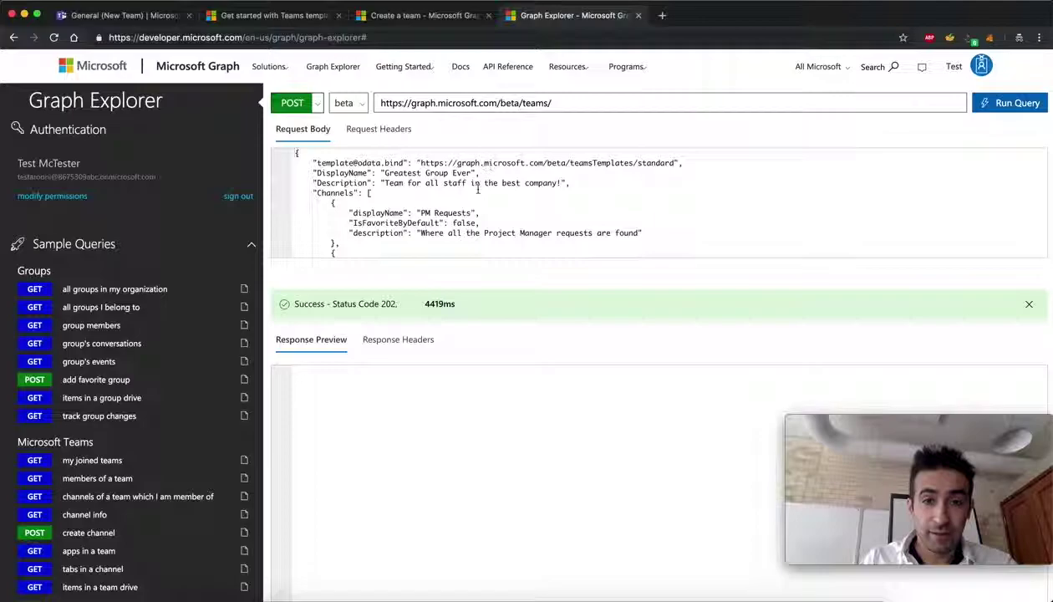
{"action": "left_click", "coordinate": [568, 595]}
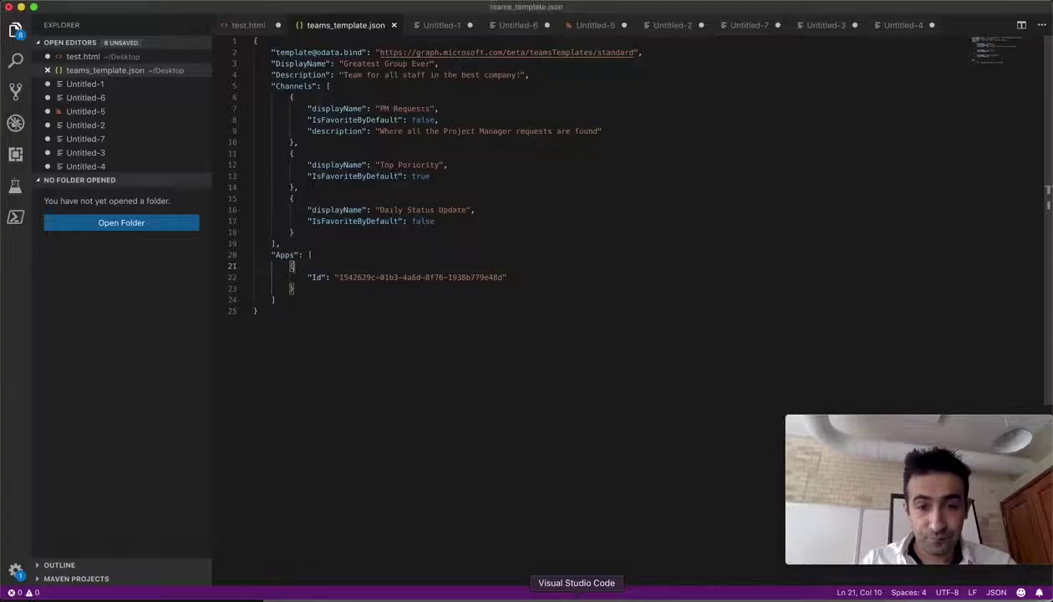
{"action": "left_click", "coordinate": [278, 52]}
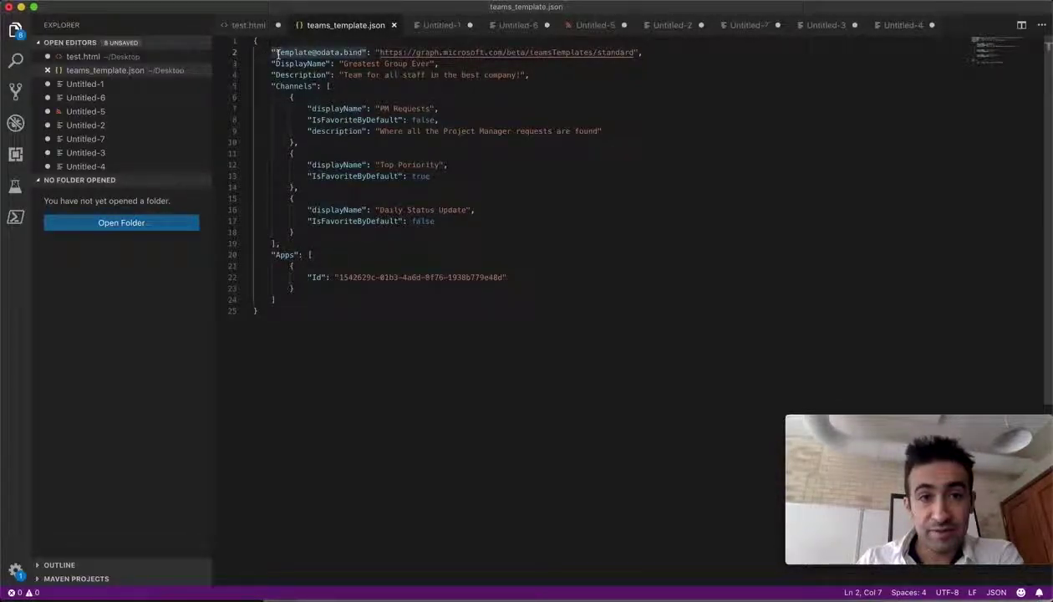
{"action": "left_click_drag", "start_coordinate": [281, 52], "coordinate": [290, 52]}
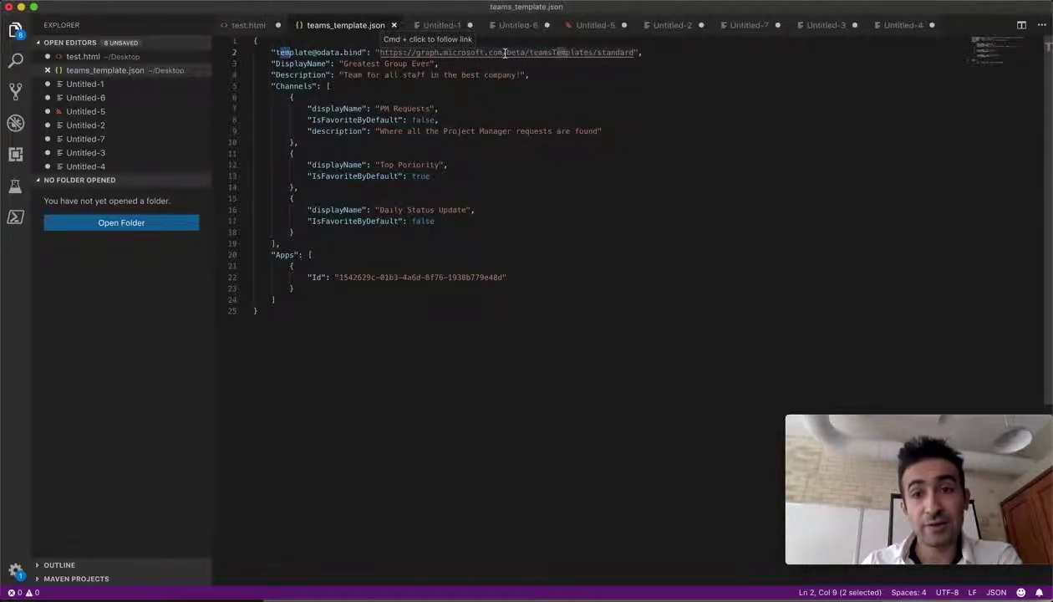
{"action": "left_click_drag", "start_coordinate": [598, 52], "coordinate": [634, 55]}
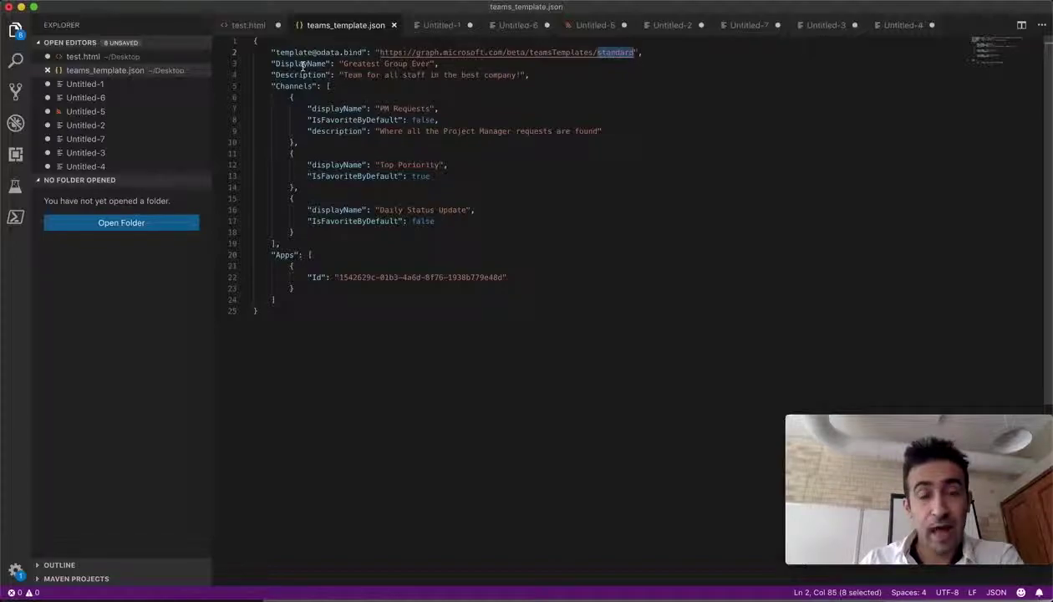
- Switch to the browser and examine the base template types listed in the Get started with Teams templates article
{"action": "key", "text": "ctrl+Up"}
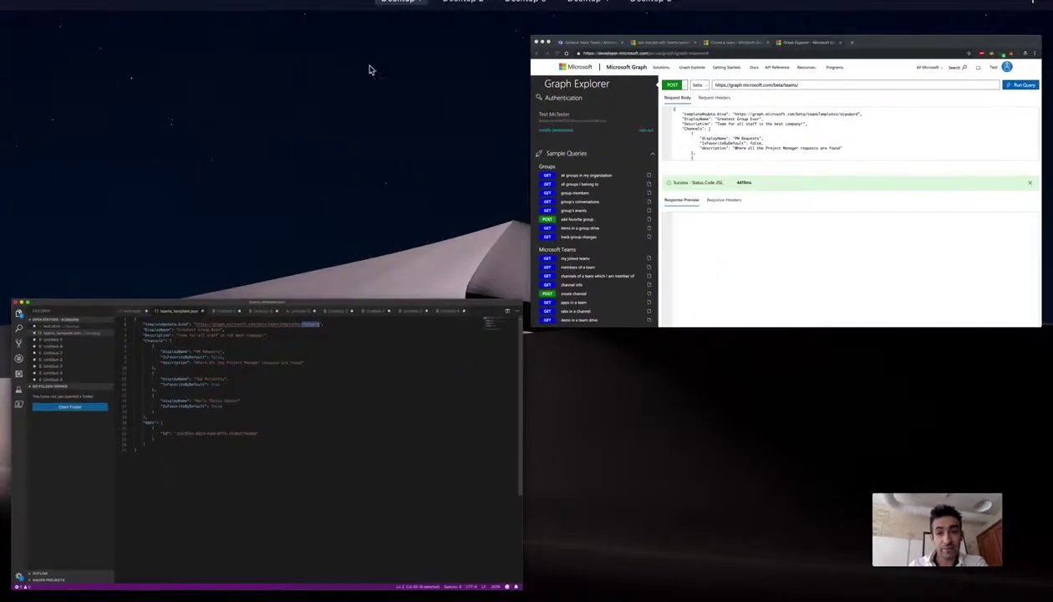
{"action": "left_click", "coordinate": [671, 157]}
{"action": "left_click", "coordinate": [288, 15]}
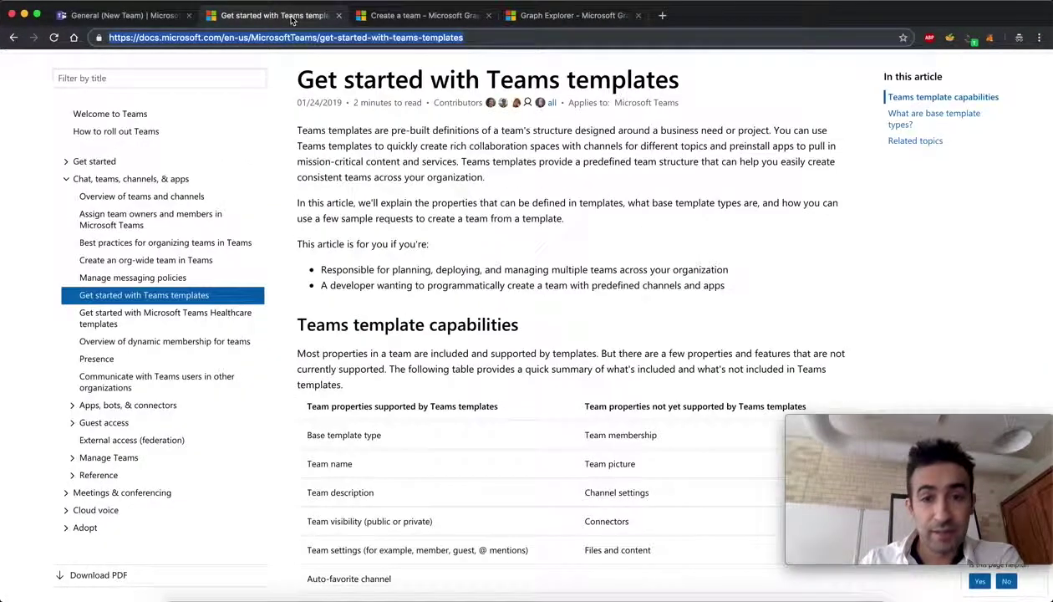
{"action": "scroll", "coordinate": [436, 406], "scroll_direction": "down", "scroll_amount": 10}
{"action": "scroll", "coordinate": [442, 415], "scroll_direction": "down", "scroll_amount": 1}
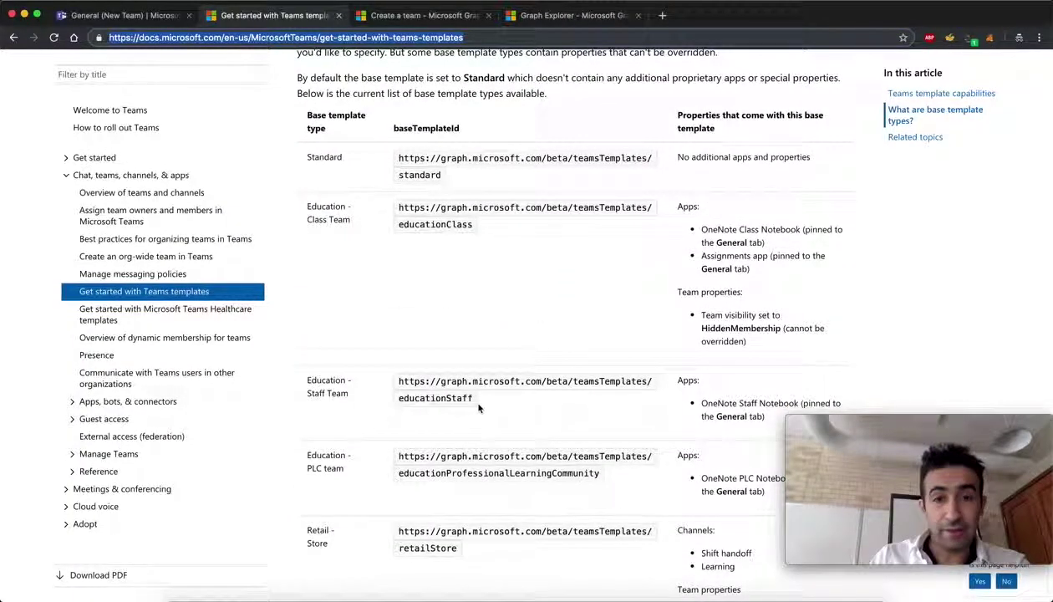
{"action": "scroll", "coordinate": [479, 407], "scroll_direction": "down", "scroll_amount": 1}
{"action": "scroll", "coordinate": [479, 407], "scroll_direction": "down", "scroll_amount": 2}
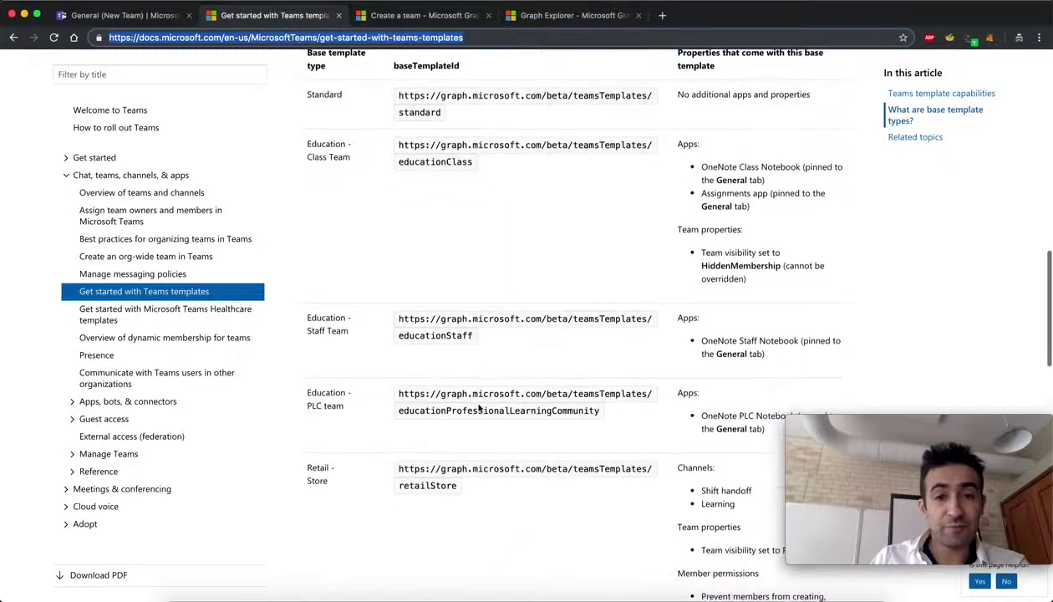
{"action": "scroll", "coordinate": [378, 402], "scroll_direction": "down", "scroll_amount": 2}
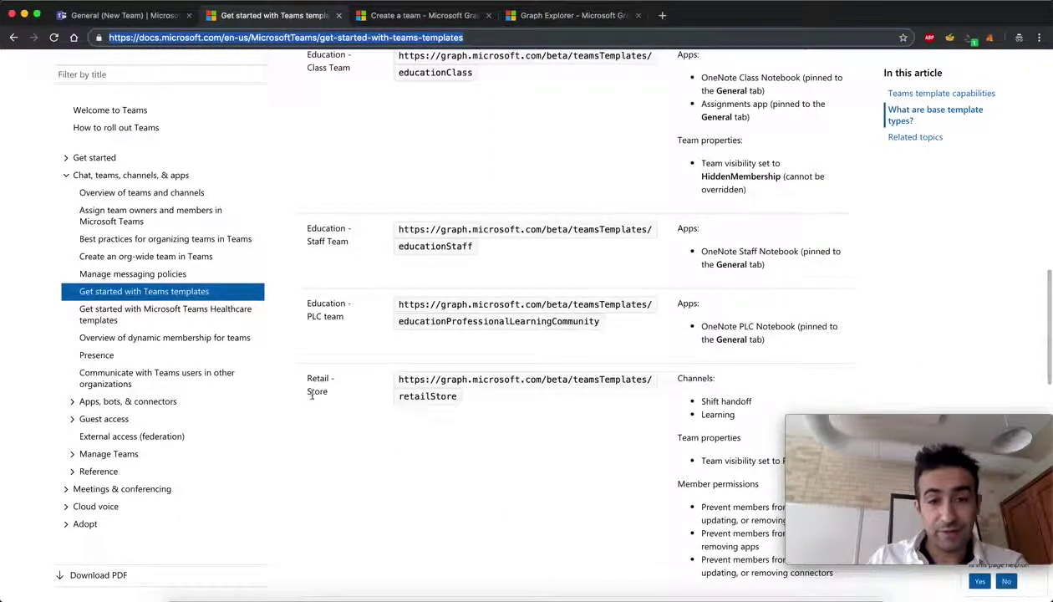
{"action": "scroll", "coordinate": [533, 399], "scroll_direction": "down", "scroll_amount": 4}
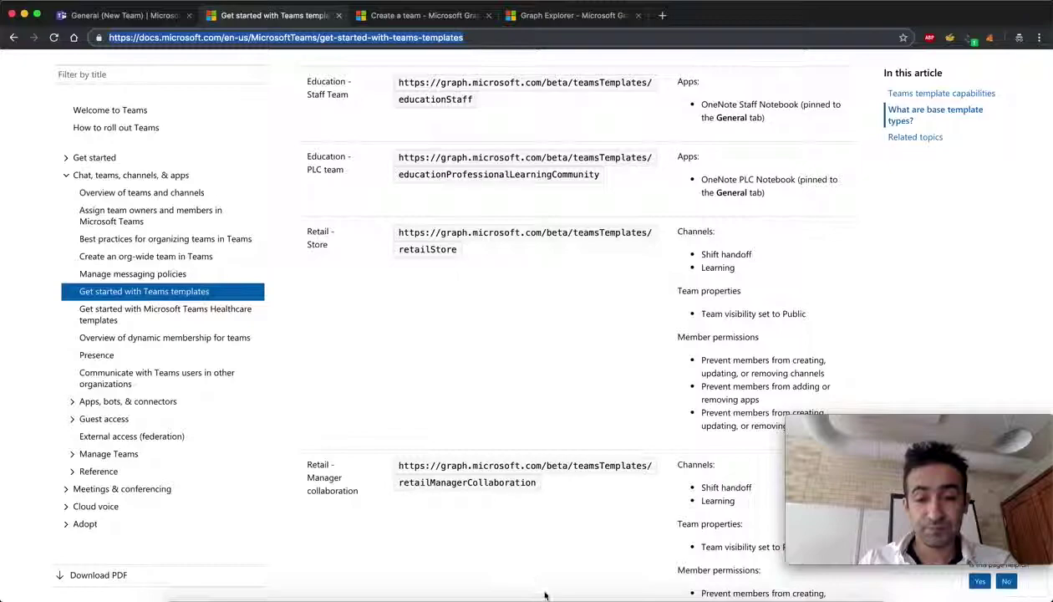
- Return to Visual Studio Code and select the entire JSON content of teams_template.json
{"action": "left_click", "coordinate": [576, 595]}
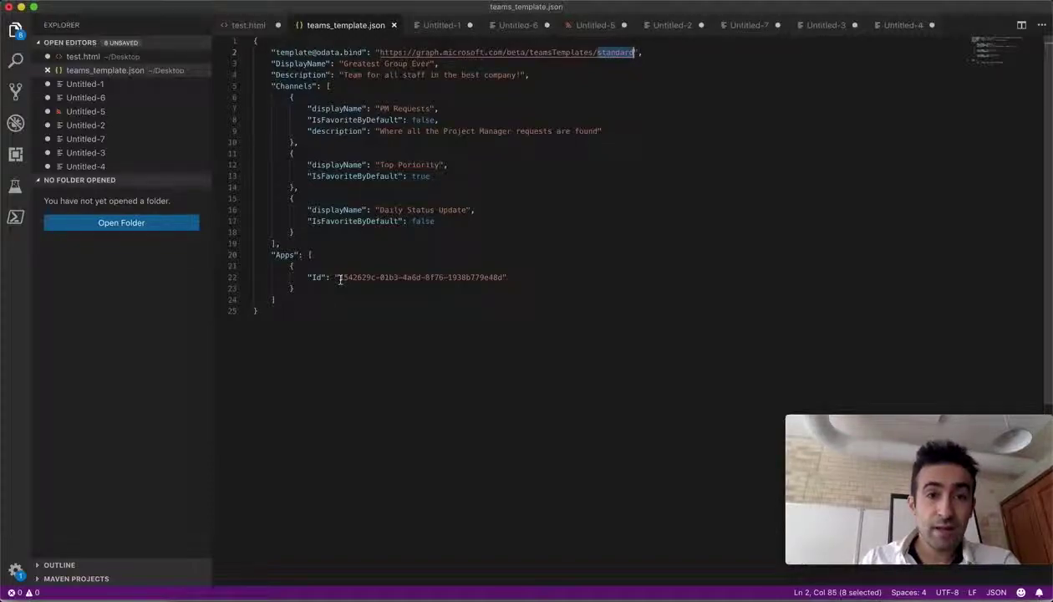
{"action": "left_click", "coordinate": [313, 304]}
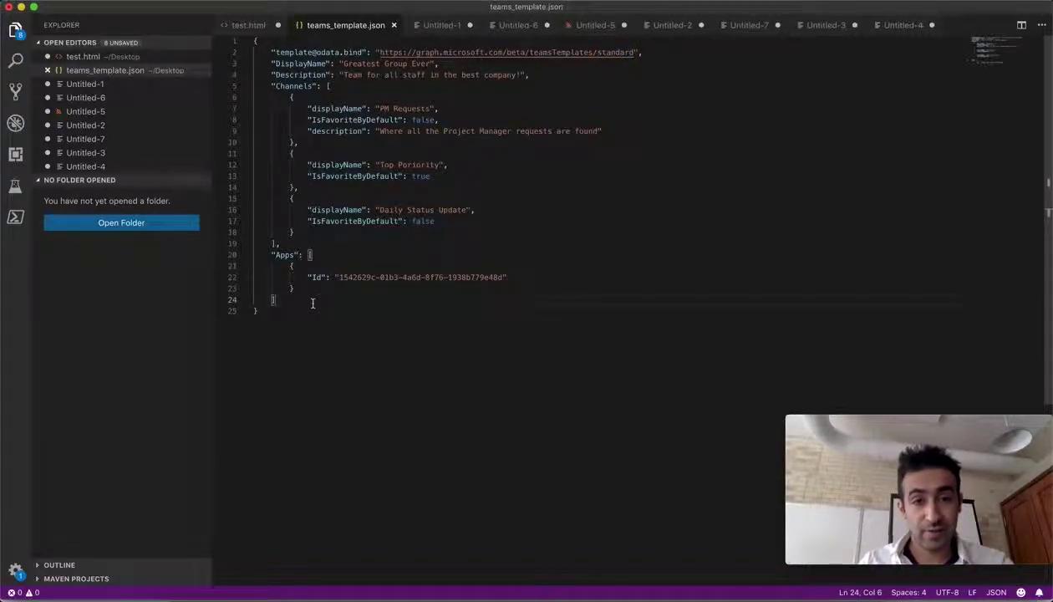
{"action": "key", "text": "super+a"}
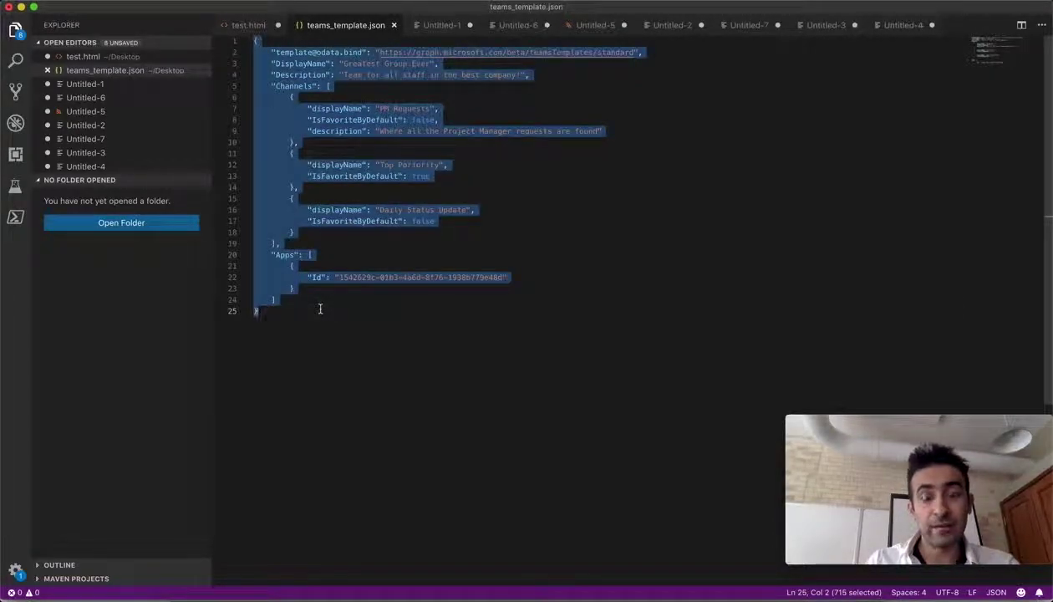
{"action": "key", "text": "ctrl+Up"}
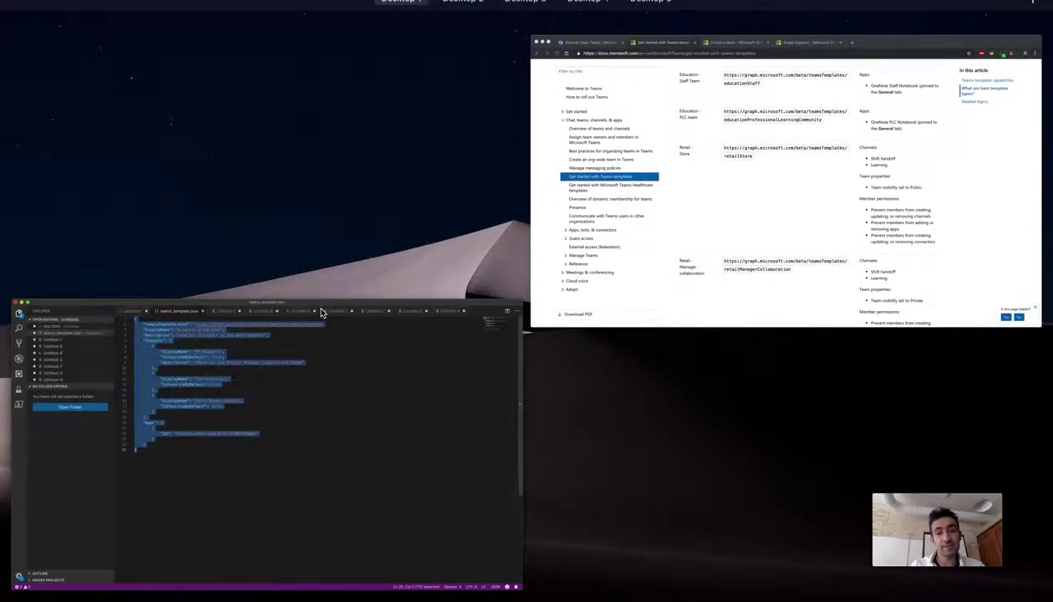
{"action": "left_click", "coordinate": [566, 235]}
{"action": "left_click", "coordinate": [548, 17]}
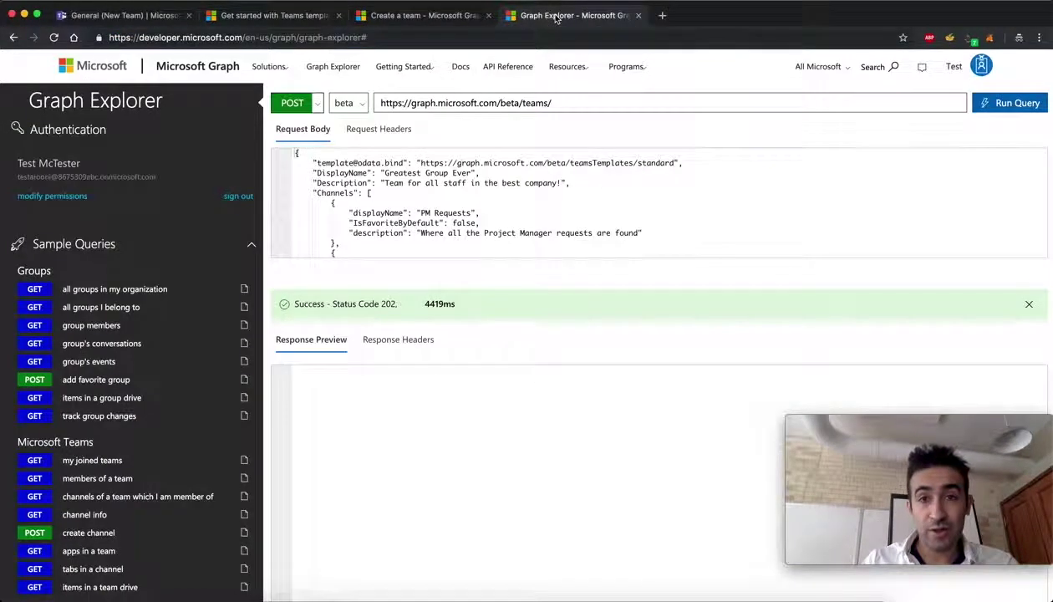
{"action": "left_click", "coordinate": [318, 103]}
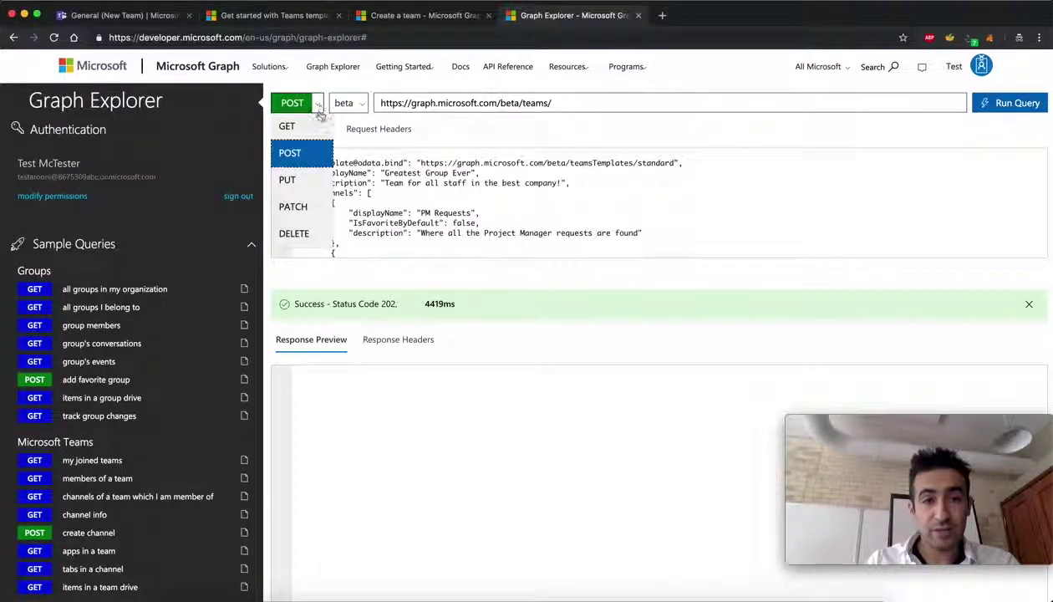
{"action": "left_click", "coordinate": [314, 154]}
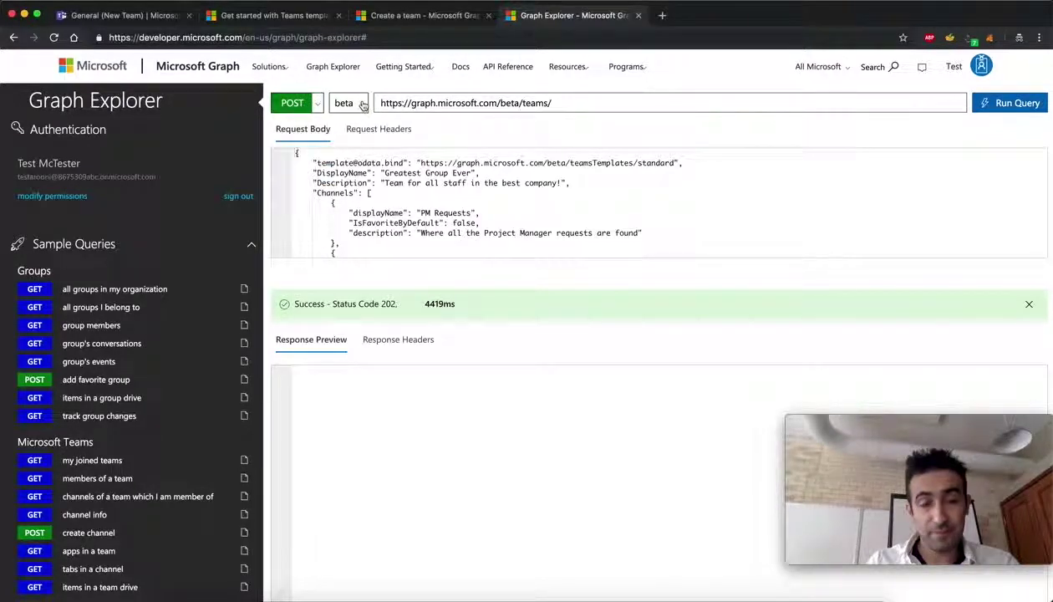
{"action": "left_click", "coordinate": [536, 104]}
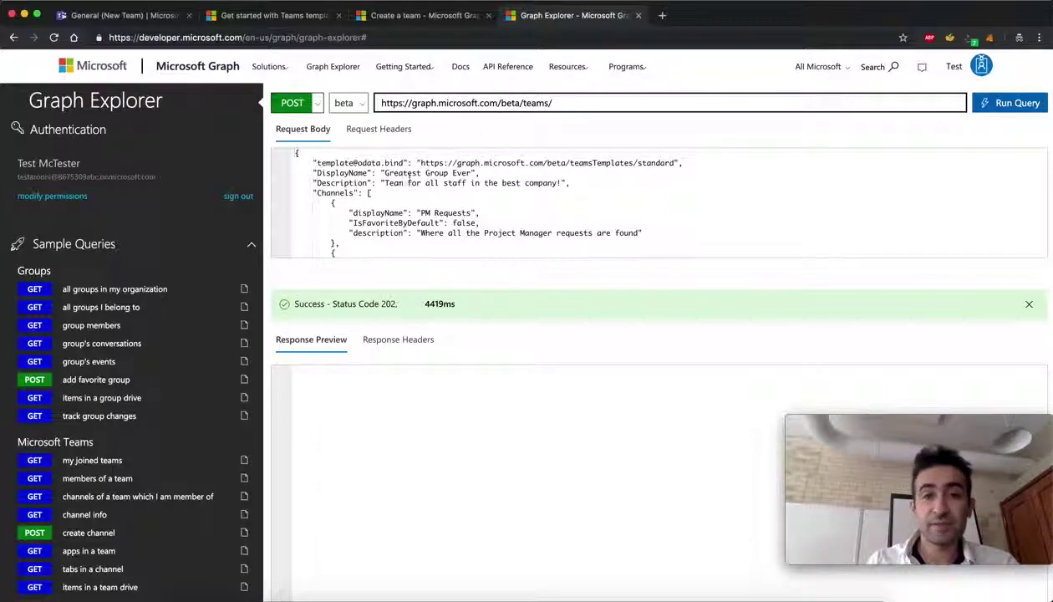
- Replace the entire request body with the teams_template.json content, check it and run the query
{"action": "left_click", "coordinate": [408, 176]}
{"action": "key", "text": "super+a"}
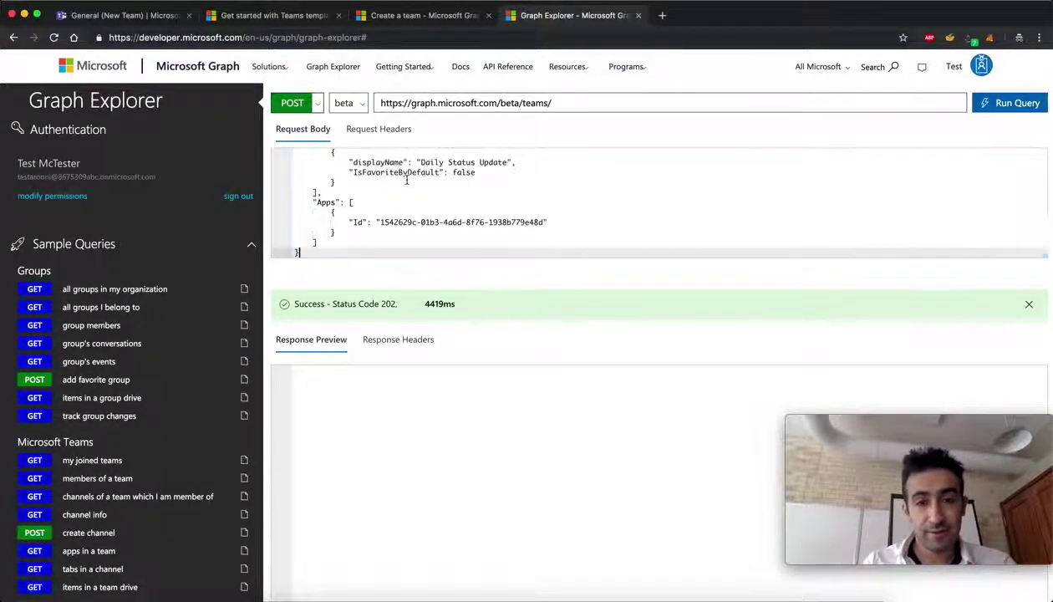
{"action": "scroll", "coordinate": [407, 180], "scroll_direction": "up", "scroll_amount": 10}
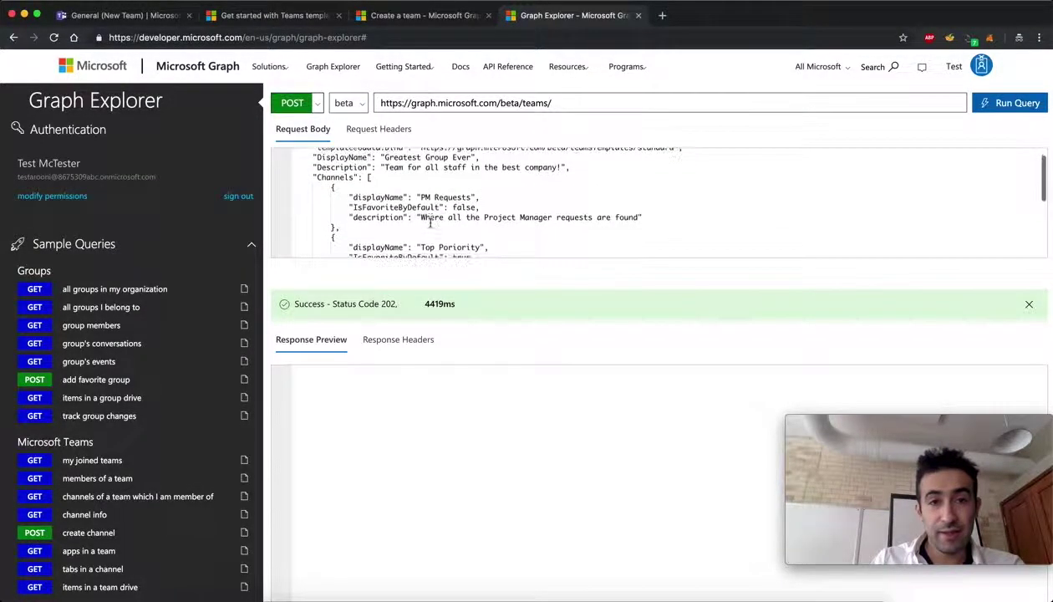
{"action": "scroll", "coordinate": [430, 222], "scroll_direction": "down", "scroll_amount": 5}
{"action": "scroll", "coordinate": [430, 222], "scroll_direction": "up", "scroll_amount": 8}
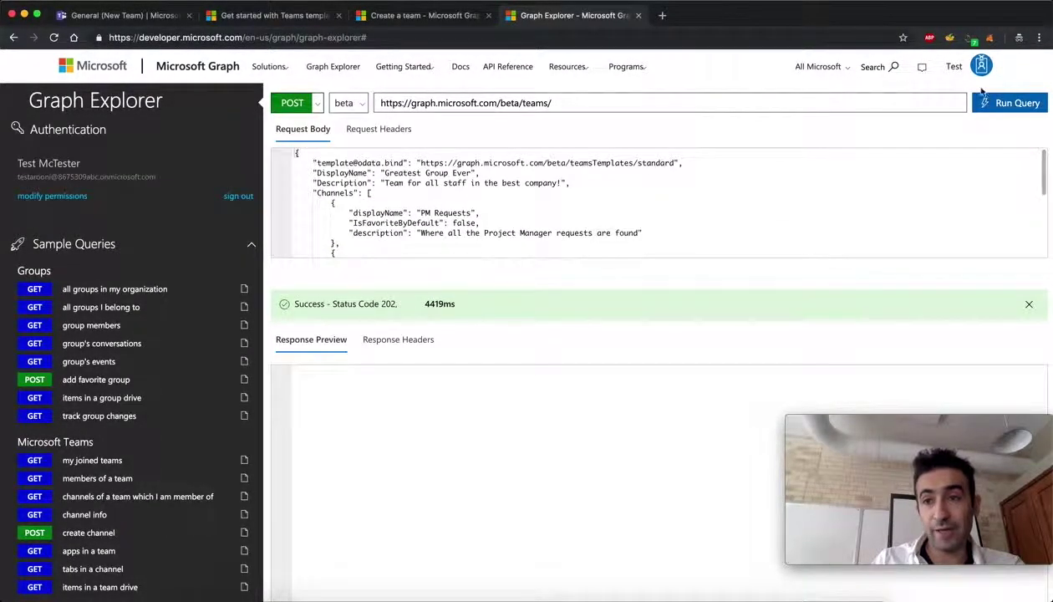
{"action": "left_click", "coordinate": [1002, 105]}
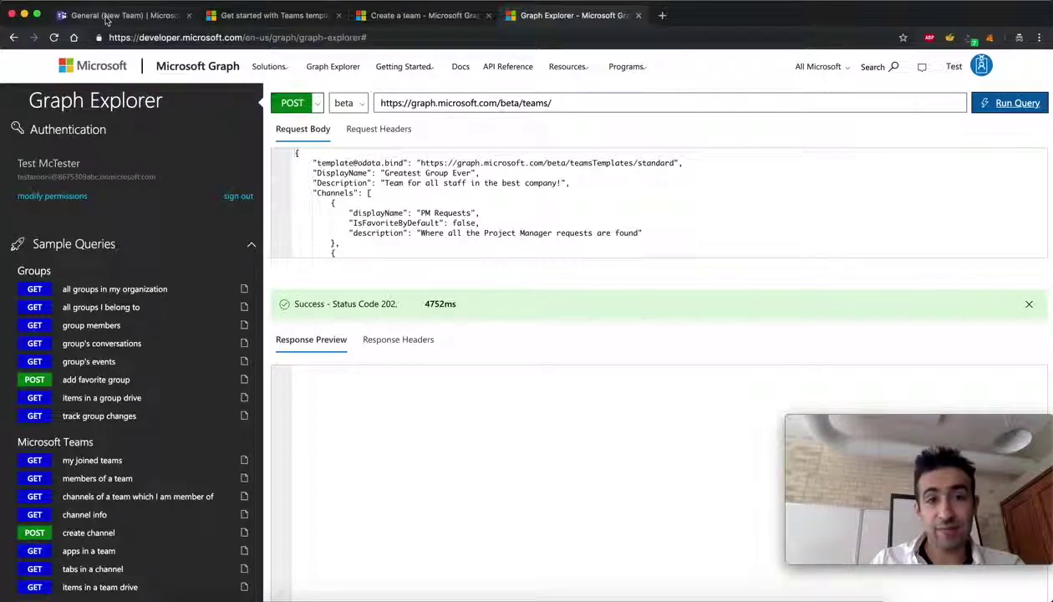
- Switch to Microsoft Teams, mark the Daily Status Update channel of Greatest Group Ever as a favorite and open that team's General channel
{"action": "left_click", "coordinate": [106, 17]}
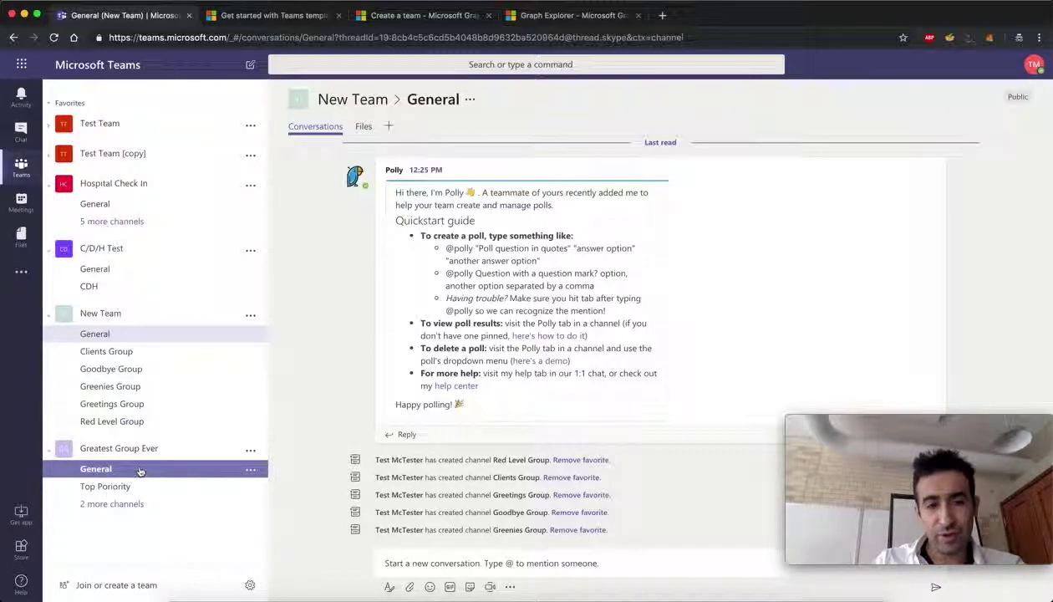
{"action": "left_click_drag", "start_coordinate": [125, 494], "coordinate": [98, 469]}
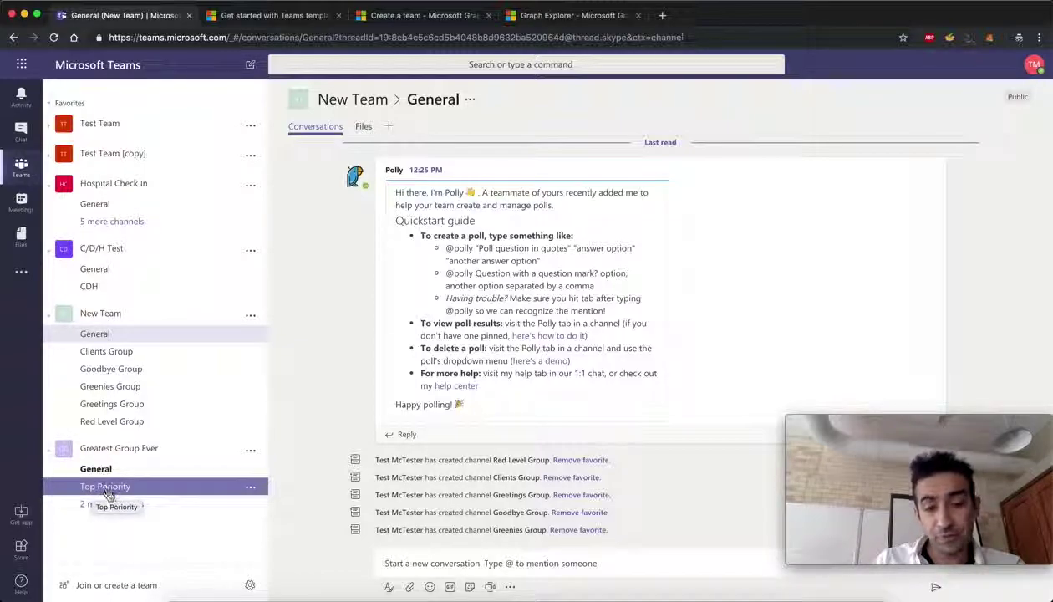
{"action": "left_click", "coordinate": [131, 509]}
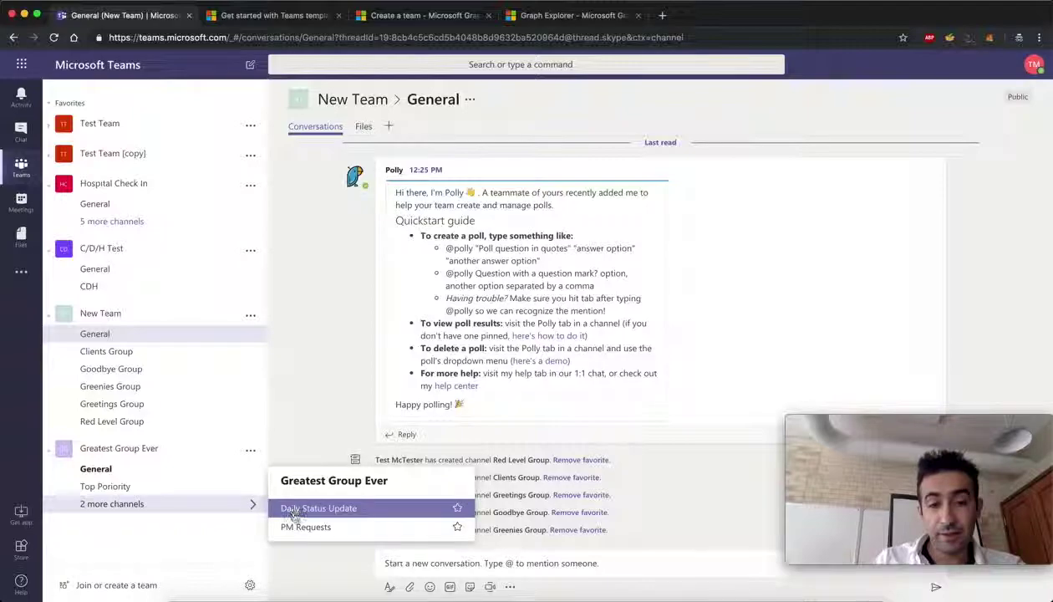
{"action": "left_click", "coordinate": [457, 507]}
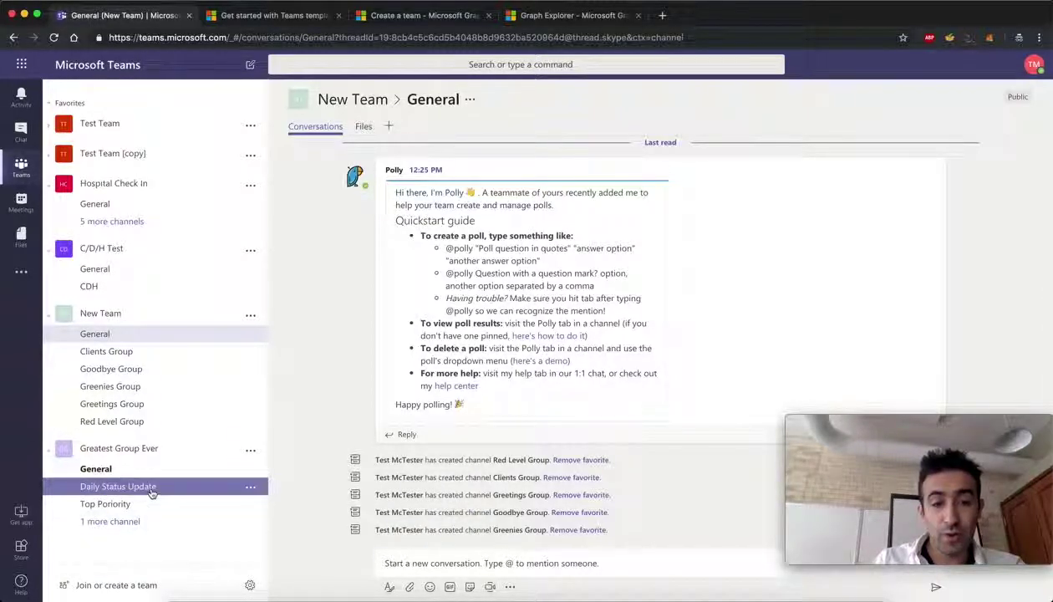
{"action": "left_click", "coordinate": [131, 473]}
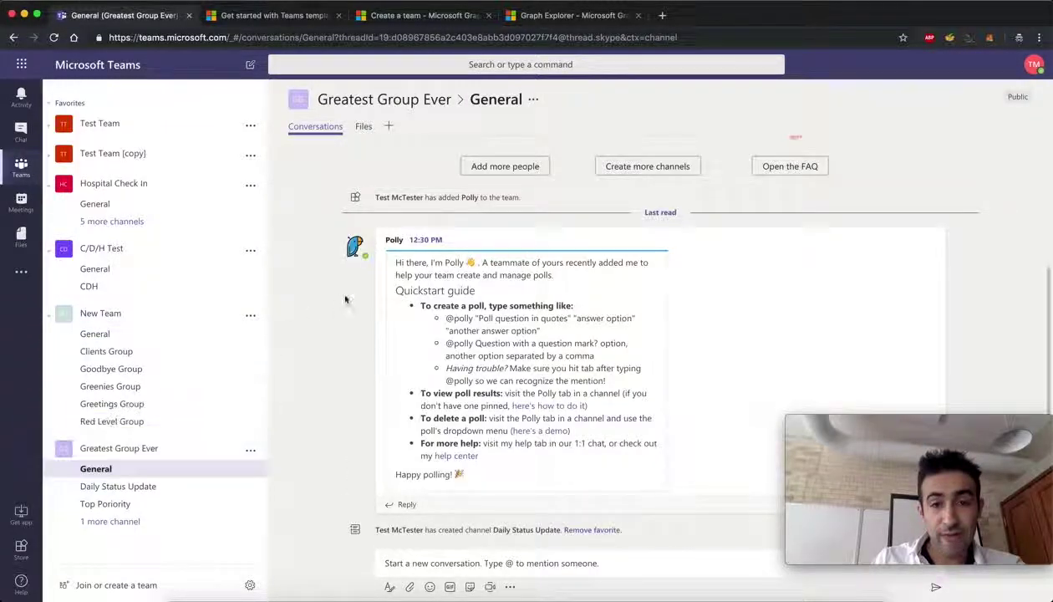